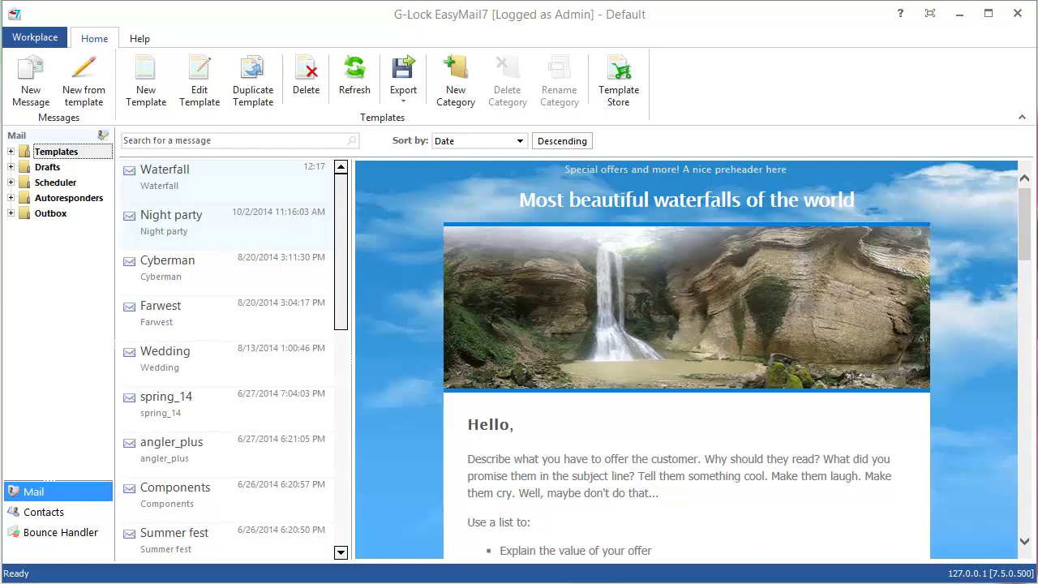
Step: Create a new template laid out with the Basic Template 1 design
{"action": "left_click", "coordinate": [154, 96]}
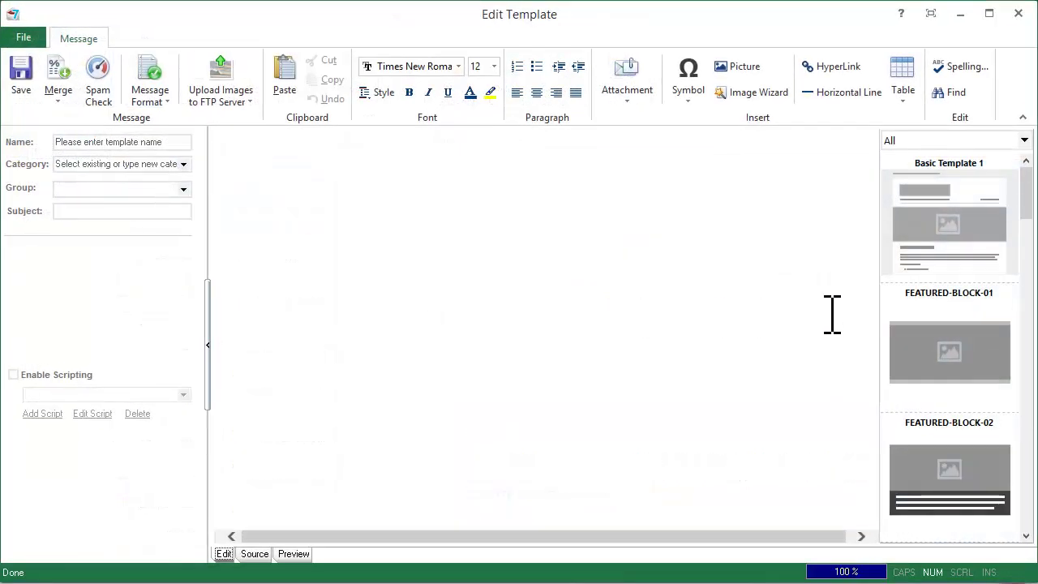
{"action": "left_click_drag", "start_coordinate": [1005, 217], "coordinate": [591, 281]}
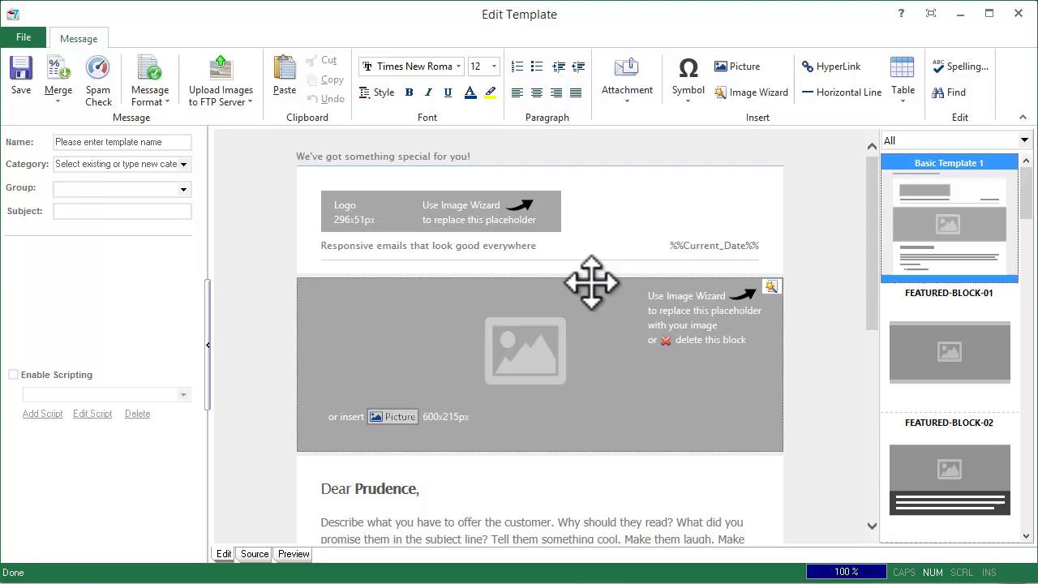
{"action": "mouse_move", "coordinate": [872, 284]}
{"action": "left_mouse_down"}
{"action": "mouse_move", "coordinate": [892, 487]}
{"action": "mouse_move", "coordinate": [880, 335]}
{"action": "mouse_move", "coordinate": [864, 301]}
{"action": "left_mouse_up"}
Step: Add TEXT-PHOTO-BLOCK-01 and TEXT-PHOTO-BLOCK-02 article blocks below the intro
{"action": "left_click", "coordinate": [1025, 140]}
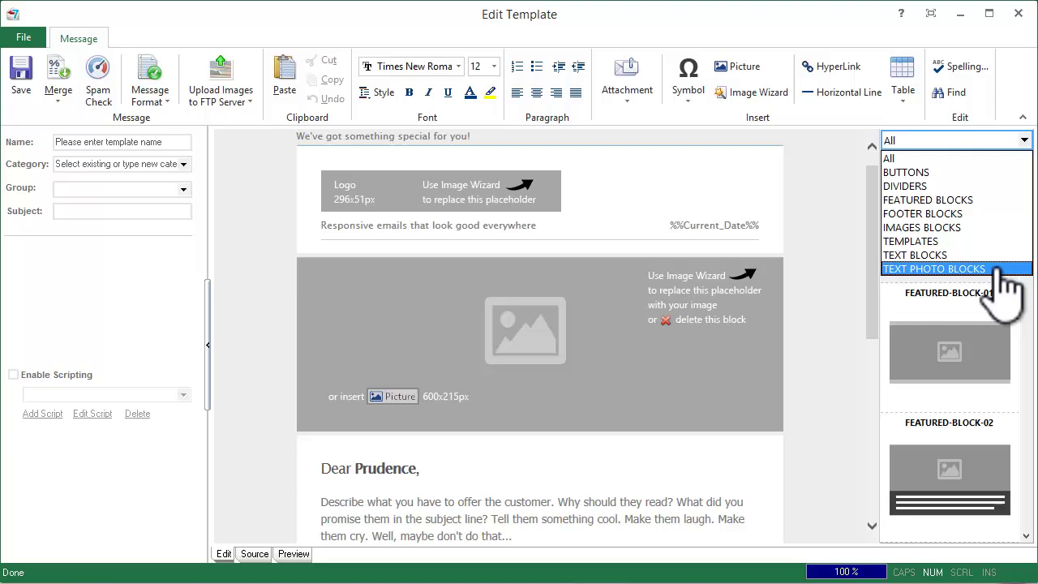
{"action": "left_click_drag", "start_coordinate": [870, 323], "coordinate": [876, 412]}
{"action": "mouse_move", "coordinate": [1027, 201]}
{"action": "left_mouse_down"}
{"action": "mouse_move", "coordinate": [1025, 332]}
{"action": "mouse_move", "coordinate": [793, 346]}
{"action": "mouse_move", "coordinate": [638, 325]}
{"action": "left_mouse_up"}
{"action": "left_click_drag", "start_coordinate": [1025, 340], "coordinate": [1030, 365]}
{"action": "left_click_drag", "start_coordinate": [932, 325], "coordinate": [673, 397]}
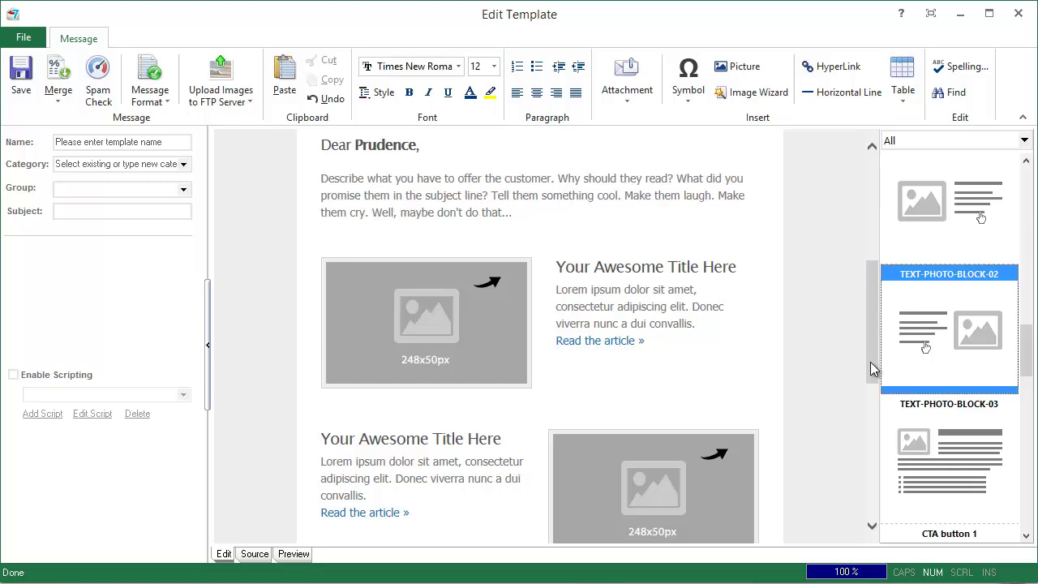
Step: Add CTA button 1, a divider and the FOOTER-01 social-icon footer
{"action": "left_click_drag", "start_coordinate": [872, 369], "coordinate": [861, 450]}
{"action": "left_click_drag", "start_coordinate": [1025, 349], "coordinate": [1026, 377]}
{"action": "mouse_move", "coordinate": [949, 361]}
{"action": "left_mouse_down"}
{"action": "mouse_move", "coordinate": [653, 419]}
{"action": "mouse_move", "coordinate": [653, 433]}
{"action": "left_mouse_up"}
{"action": "scroll", "coordinate": [871, 367], "scroll_direction": "up", "scroll_amount": 3}
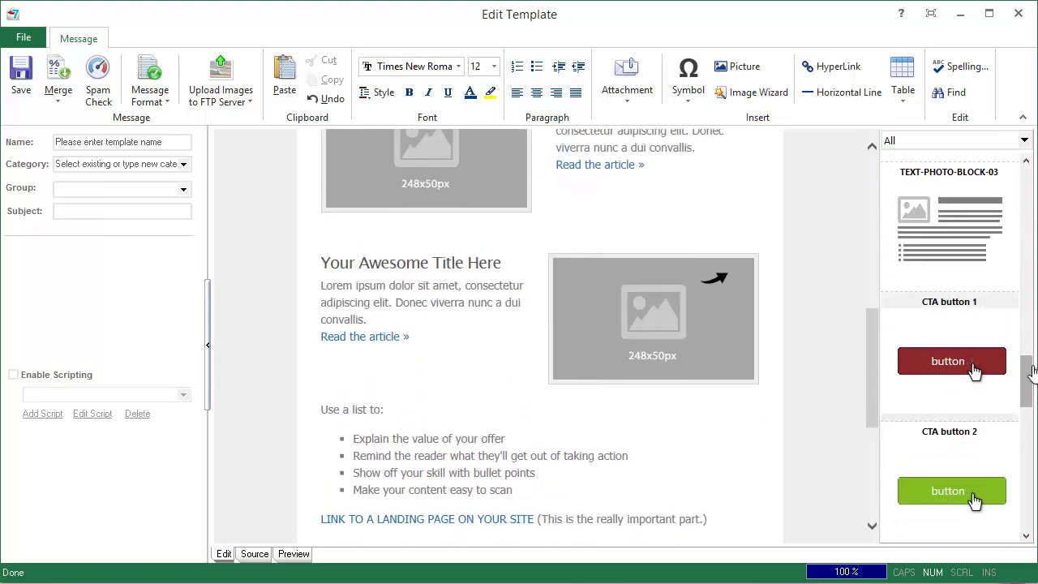
{"action": "left_click_drag", "start_coordinate": [1033, 371], "coordinate": [1029, 430]}
{"action": "left_click_drag", "start_coordinate": [973, 456], "coordinate": [625, 187]}
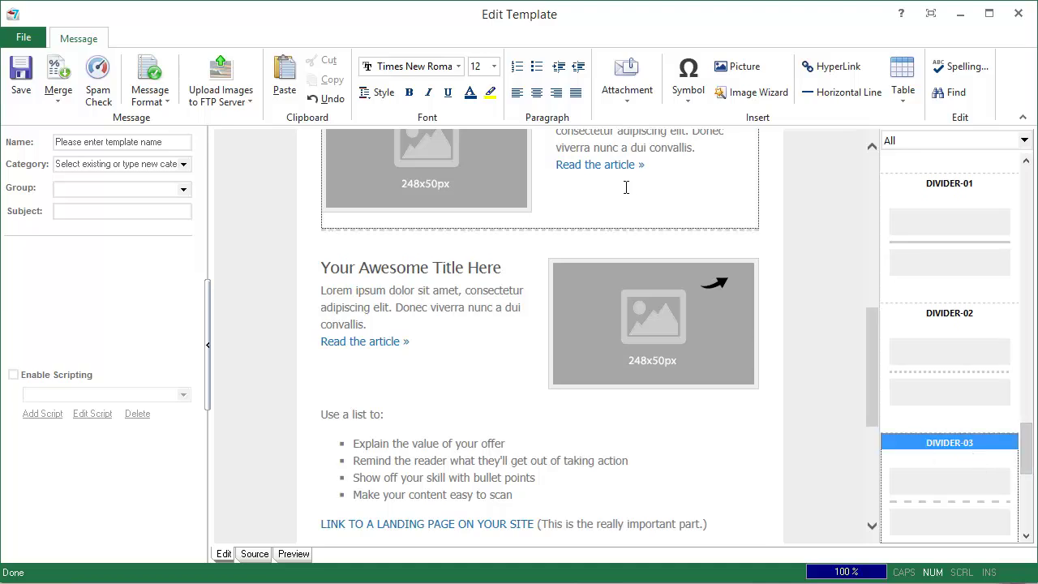
{"action": "left_click_drag", "start_coordinate": [870, 411], "coordinate": [872, 488]}
{"action": "left_click_drag", "start_coordinate": [1025, 462], "coordinate": [1025, 519]}
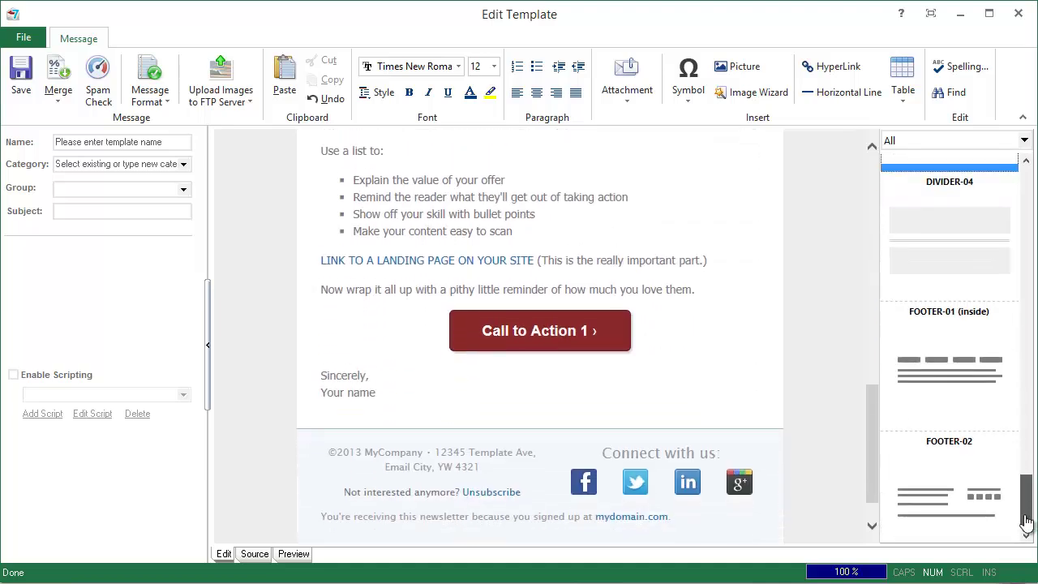
{"action": "left_click_drag", "start_coordinate": [955, 355], "coordinate": [627, 403]}
{"action": "mouse_move", "coordinate": [926, 232]}
{"action": "left_mouse_down"}
{"action": "mouse_move", "coordinate": [617, 349]}
{"action": "mouse_move", "coordinate": [602, 364]}
{"action": "left_mouse_up"}
{"action": "mouse_move", "coordinate": [870, 425]}
{"action": "left_mouse_down"}
{"action": "mouse_move", "coordinate": [877, 435]}
{"action": "mouse_move", "coordinate": [888, 277]}
{"action": "mouse_move", "coordinate": [891, 408]}
{"action": "left_mouse_up"}
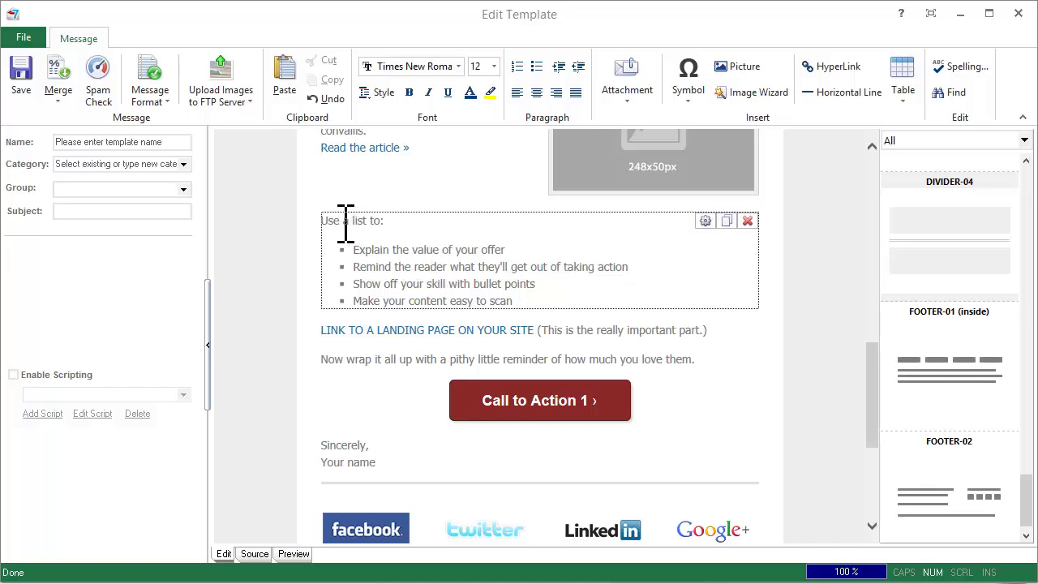
Step: Give the list block 10px top, bottom and left padding
{"action": "mouse_move", "coordinate": [539, 205]}
{"action": "left_click", "coordinate": [705, 220]}
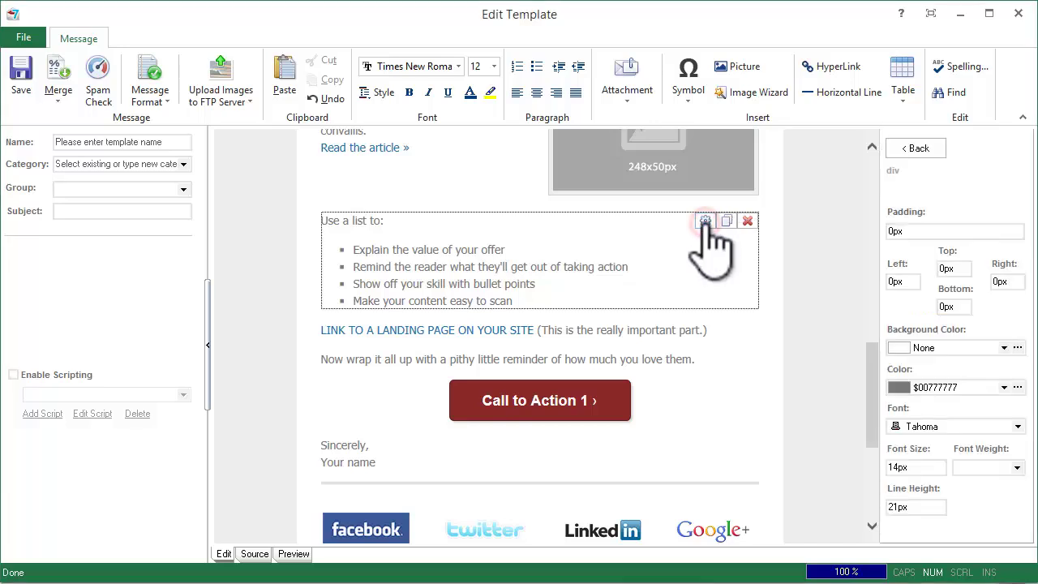
{"action": "left_click", "coordinate": [944, 269]}
{"action": "type", "text": "1"}
{"action": "left_click", "coordinate": [947, 306]}
{"action": "type", "text": "1"}
{"action": "left_click", "coordinate": [892, 281]}
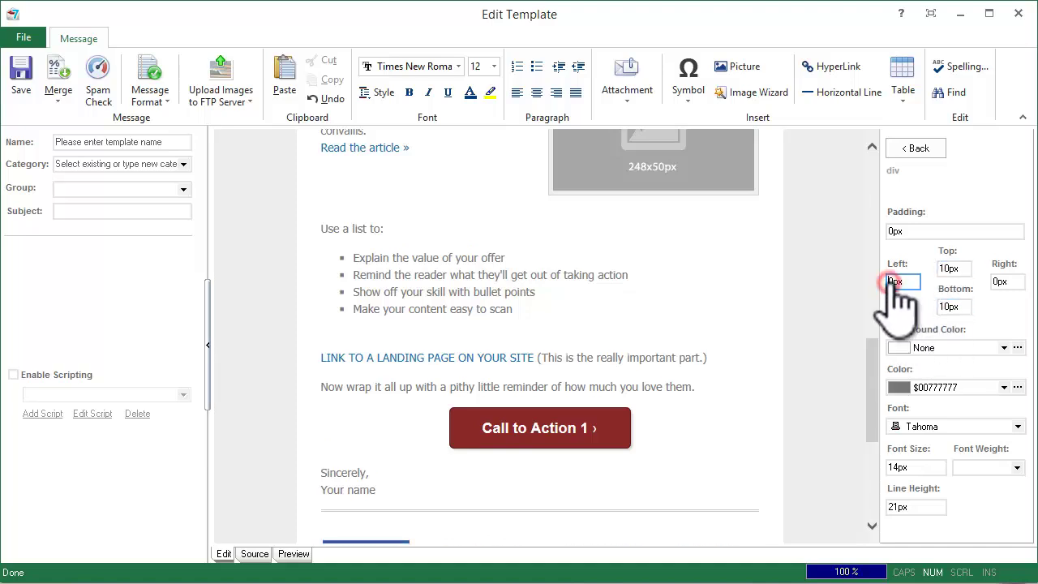
{"action": "type", "text": "1"}
Step: Give the list block a Bisque background and 16px BlueViolet Arial text
{"action": "left_click", "coordinate": [1004, 347]}
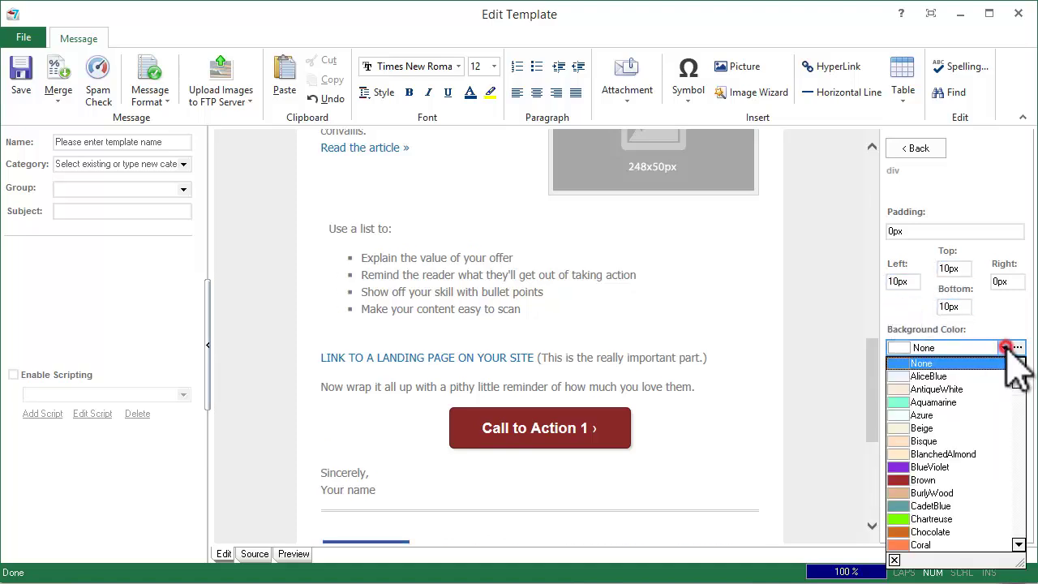
{"action": "left_click", "coordinate": [934, 438]}
{"action": "left_click", "coordinate": [1003, 387]}
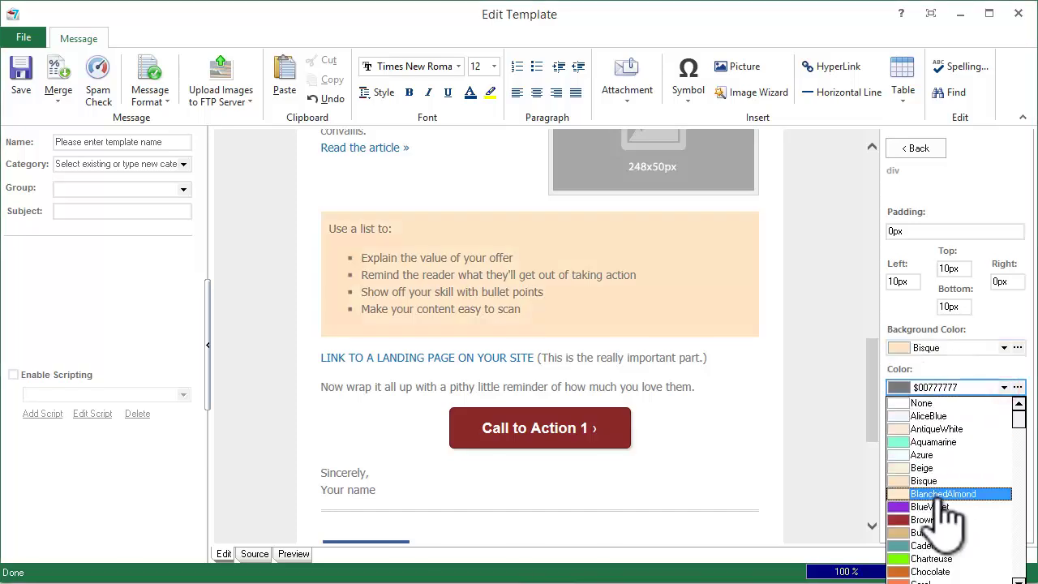
{"action": "left_click", "coordinate": [943, 493]}
{"action": "left_click", "coordinate": [1017, 426]}
{"action": "left_click", "coordinate": [927, 493]}
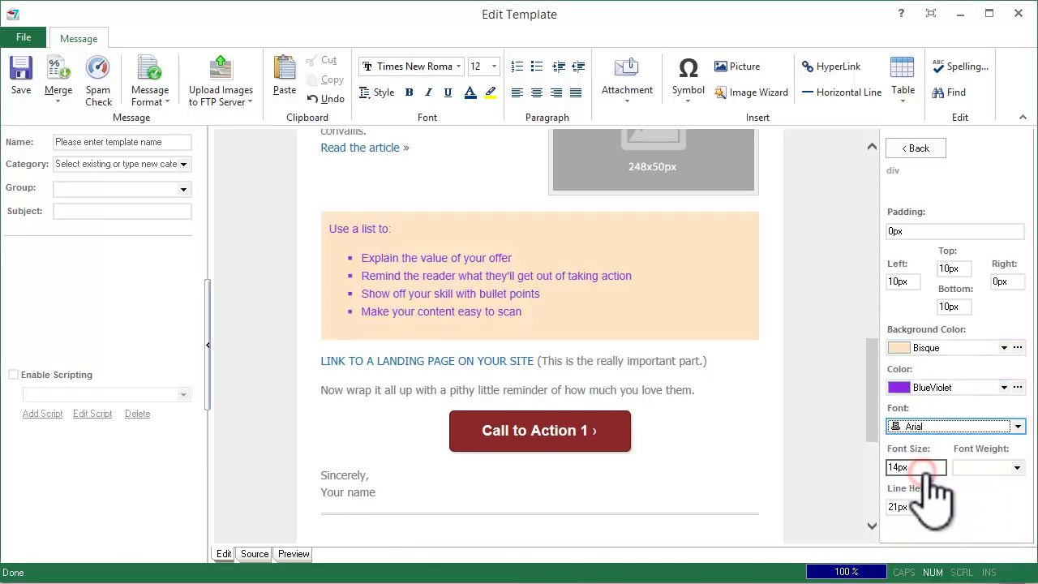
{"action": "left_click_drag", "start_coordinate": [924, 467], "coordinate": [892, 467]}
{"action": "type", "text": "16"}
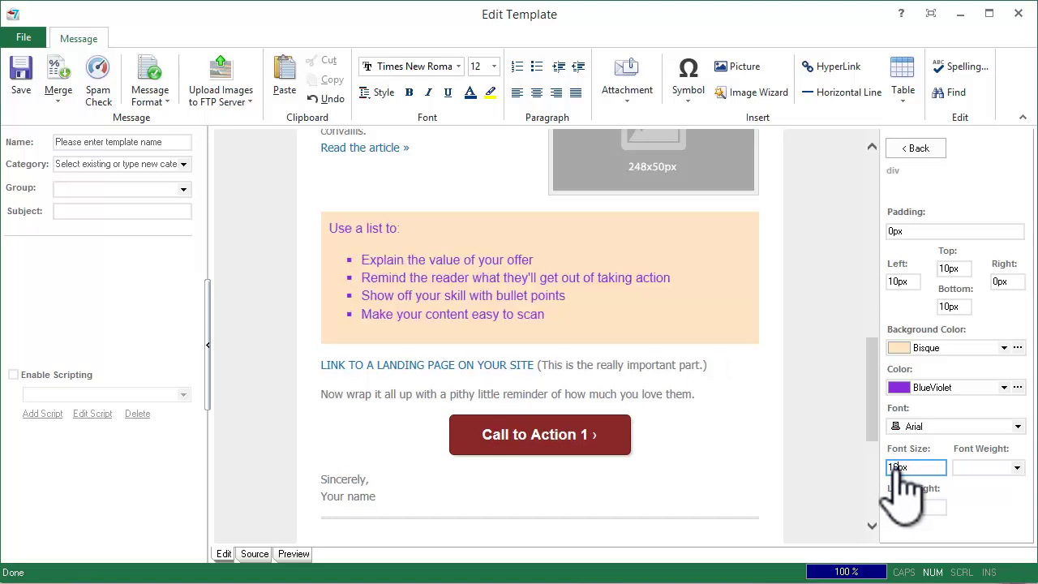
{"action": "left_click", "coordinate": [921, 149]}
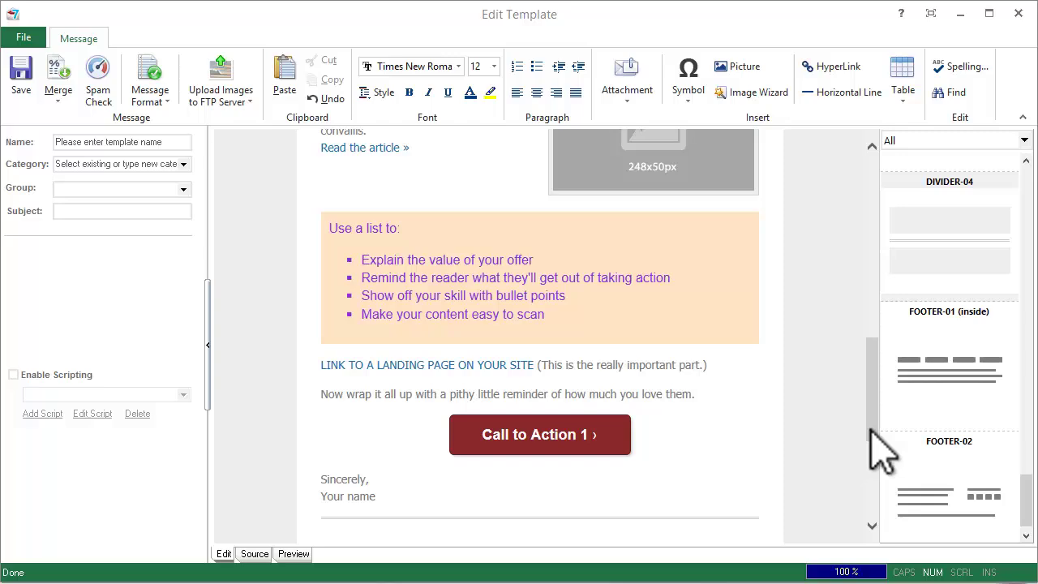
Step: Replace the header logo placeholder with the glocksoft-logo.png image
{"action": "left_click_drag", "start_coordinate": [870, 429], "coordinate": [866, 236]}
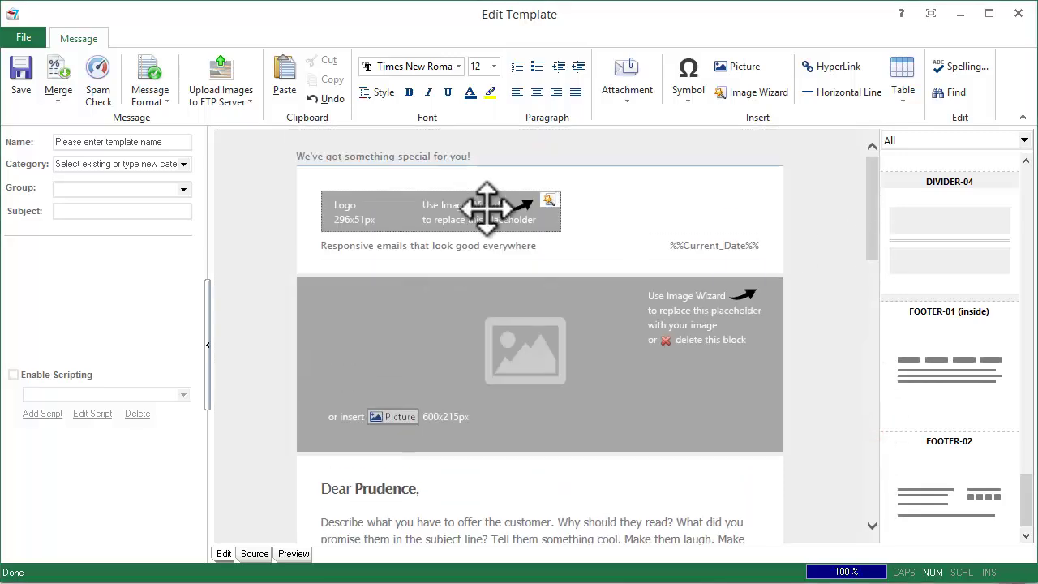
{"action": "left_click", "coordinate": [485, 208]}
{"action": "left_click", "coordinate": [734, 66]}
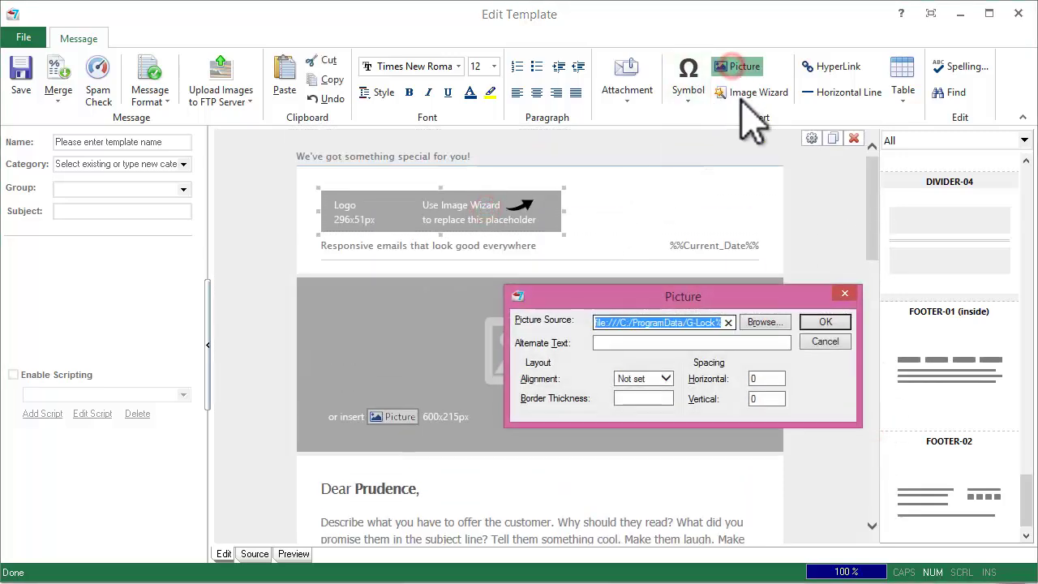
{"action": "left_click", "coordinate": [763, 322]}
{"action": "left_click", "coordinate": [692, 283]}
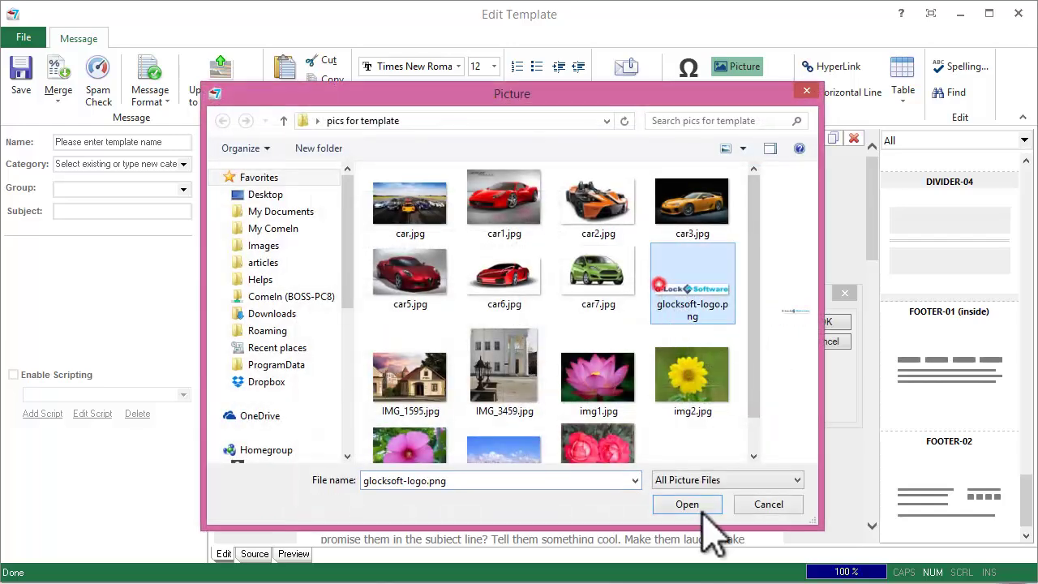
{"action": "left_click", "coordinate": [687, 504]}
{"action": "left_click", "coordinate": [823, 324]}
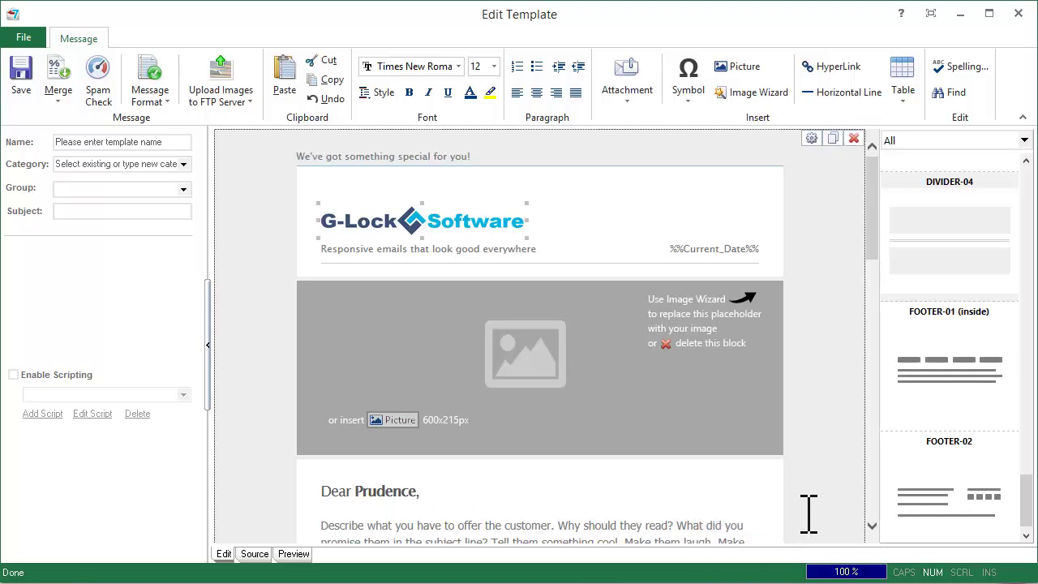
{"action": "mouse_move", "coordinate": [697, 386]}
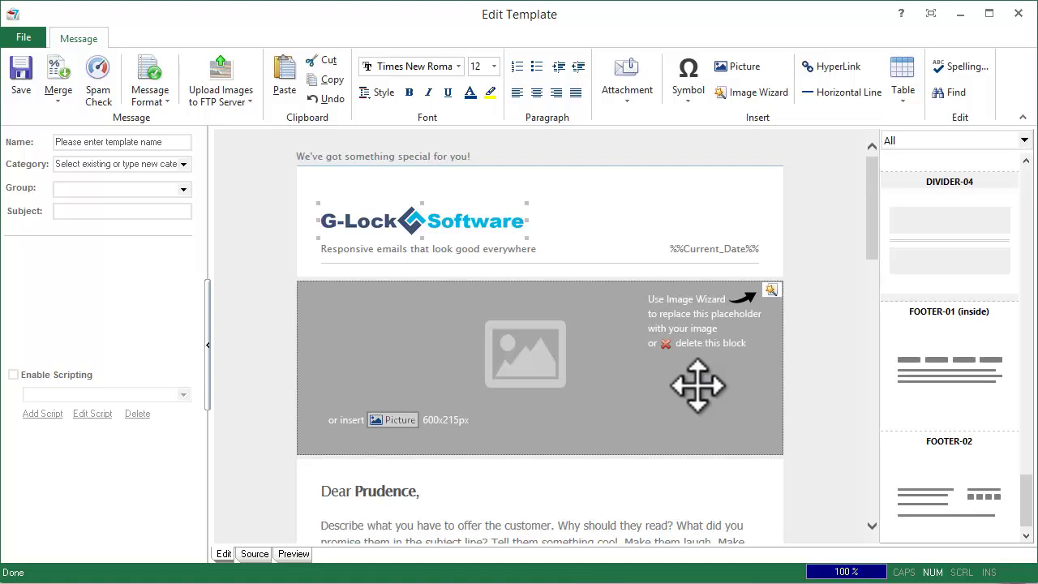
Step: Crop car.jpg to the banner width and apply it as the banner image
{"action": "left_click", "coordinate": [771, 290]}
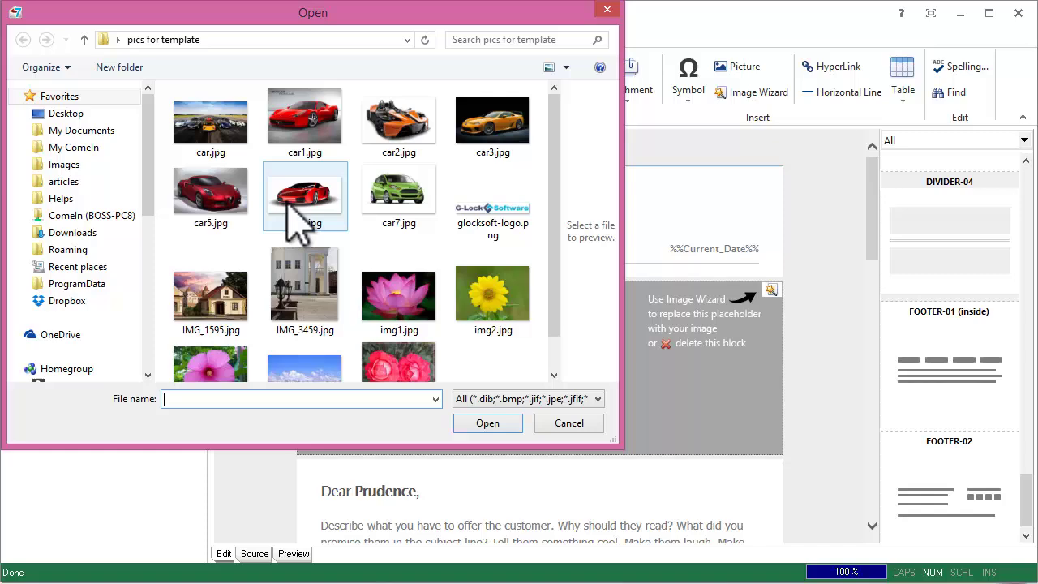
{"action": "left_click", "coordinate": [210, 122]}
{"action": "left_click", "coordinate": [484, 421]}
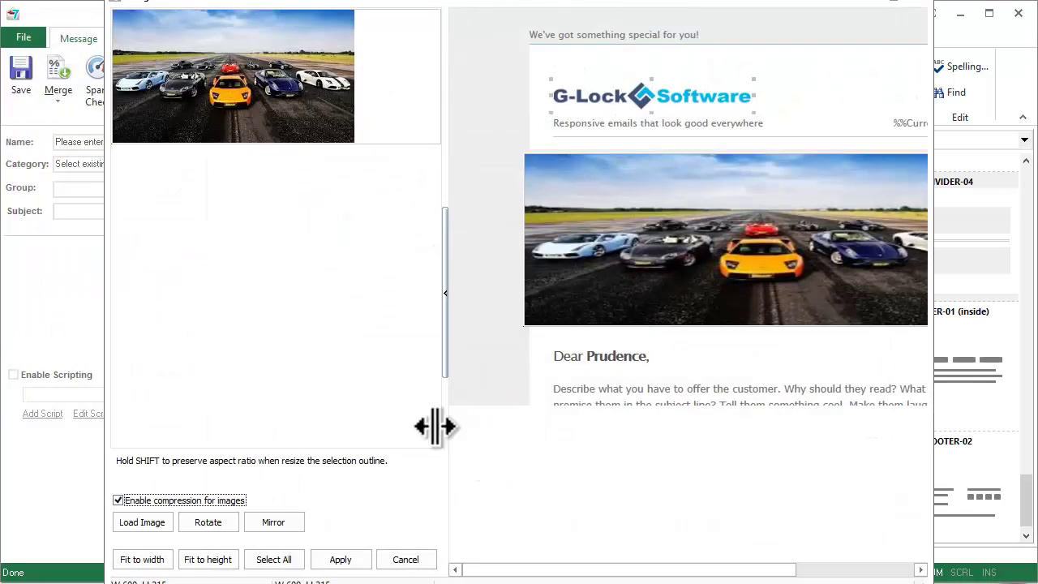
{"action": "left_click", "coordinate": [146, 559]}
{"action": "left_click_drag", "start_coordinate": [283, 98], "coordinate": [282, 109]}
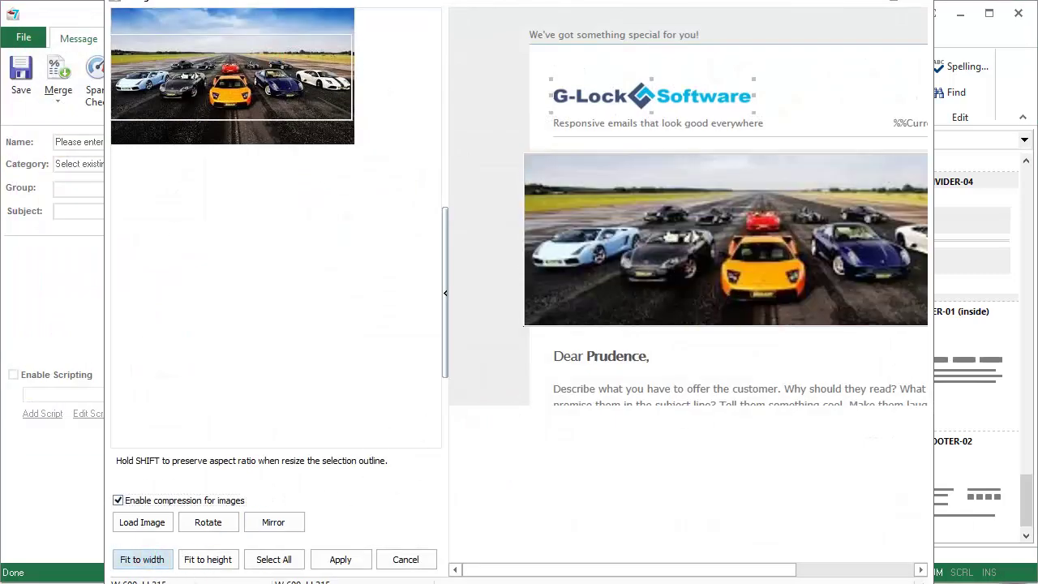
{"action": "left_click", "coordinate": [357, 561]}
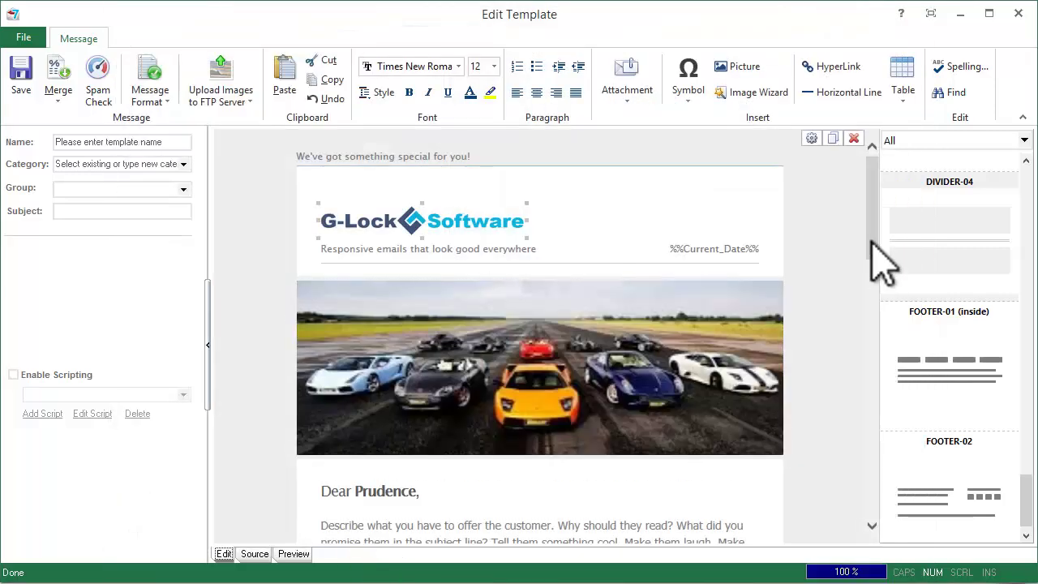
Step: Fill the first article image with the orange race car photo, fitted to width
{"action": "left_click_drag", "start_coordinate": [872, 240], "coordinate": [872, 342]}
{"action": "left_click", "coordinate": [504, 219]}
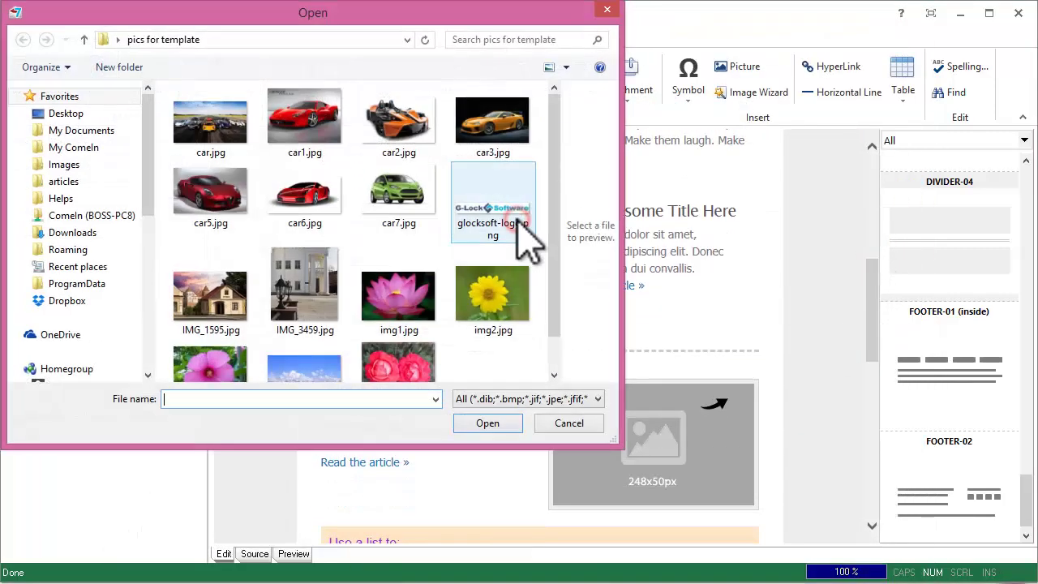
{"action": "left_click", "coordinate": [420, 136]}
{"action": "left_click", "coordinate": [485, 422]}
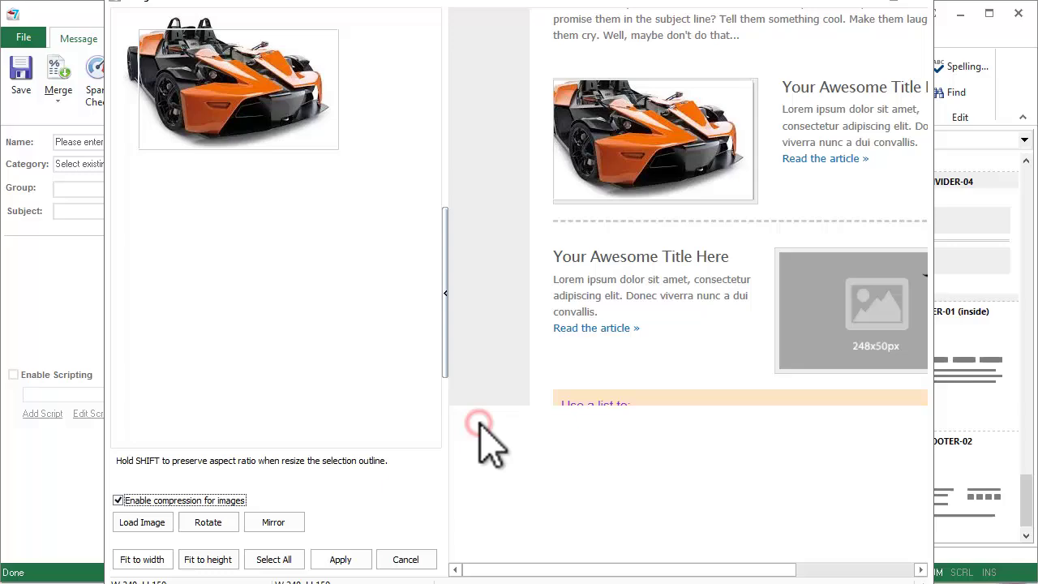
{"action": "left_click", "coordinate": [142, 558]}
{"action": "left_click", "coordinate": [369, 563]}
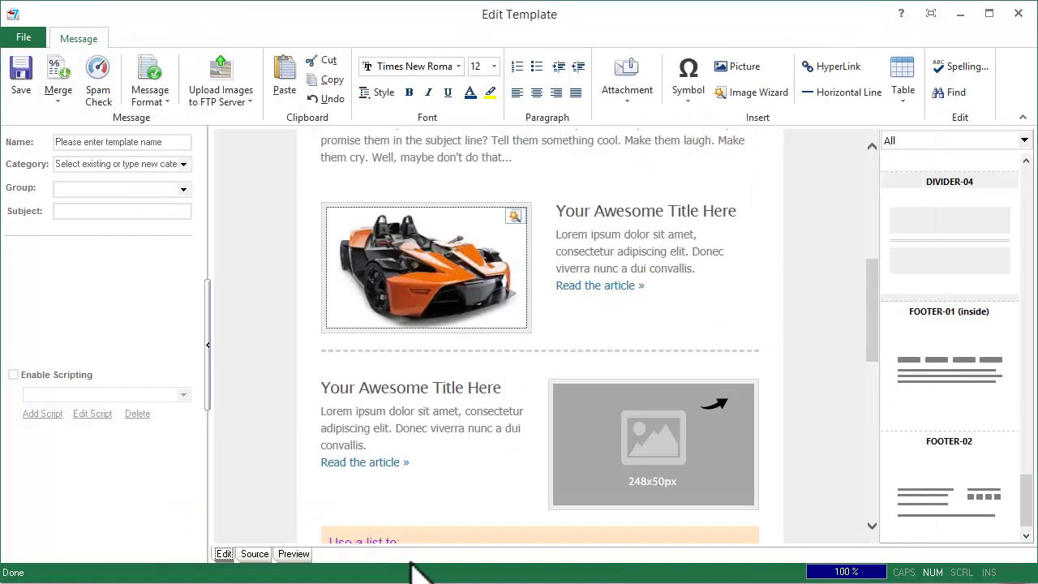
Step: Fill the second article image with the red sports car car6.jpg, fitted to width
{"action": "left_click", "coordinate": [741, 394]}
{"action": "left_click", "coordinate": [334, 219]}
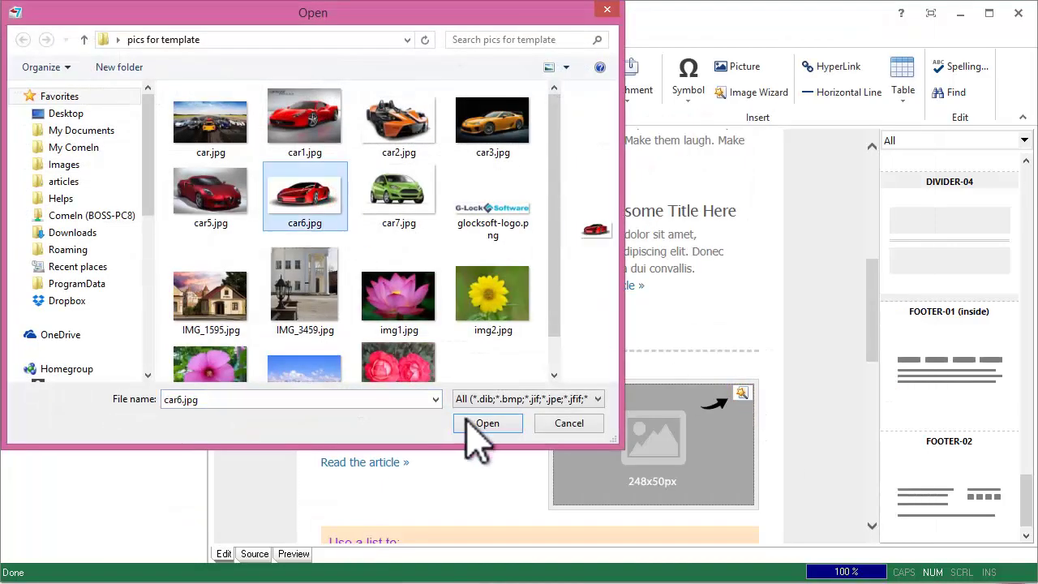
{"action": "left_click", "coordinate": [485, 422]}
{"action": "left_click", "coordinate": [142, 558]}
{"action": "left_click", "coordinate": [361, 560]}
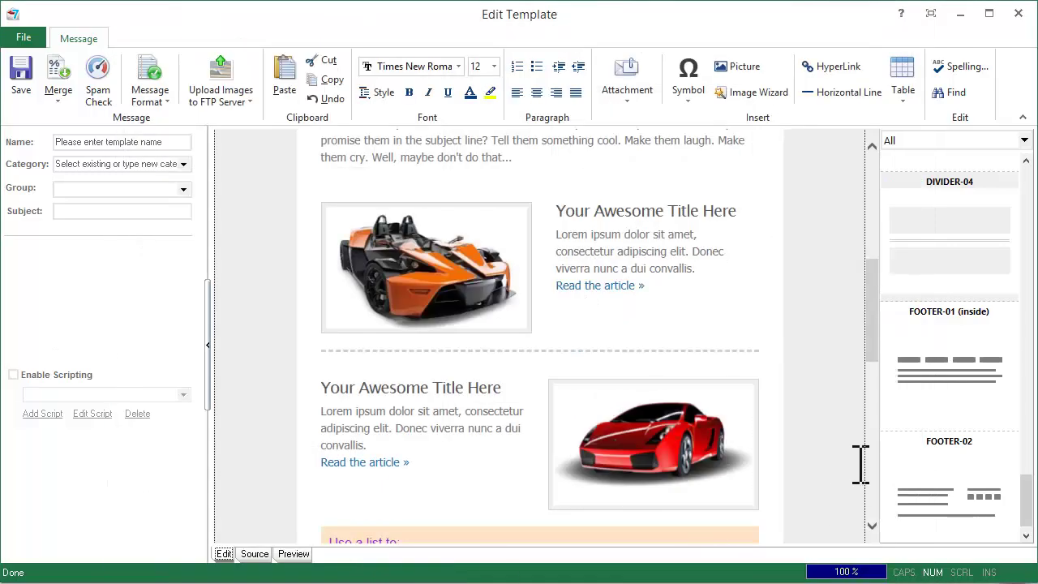
{"action": "mouse_move", "coordinate": [869, 343]}
{"action": "left_mouse_down"}
{"action": "mouse_move", "coordinate": [854, 268]}
{"action": "mouse_move", "coordinate": [856, 340]}
{"action": "left_mouse_up"}
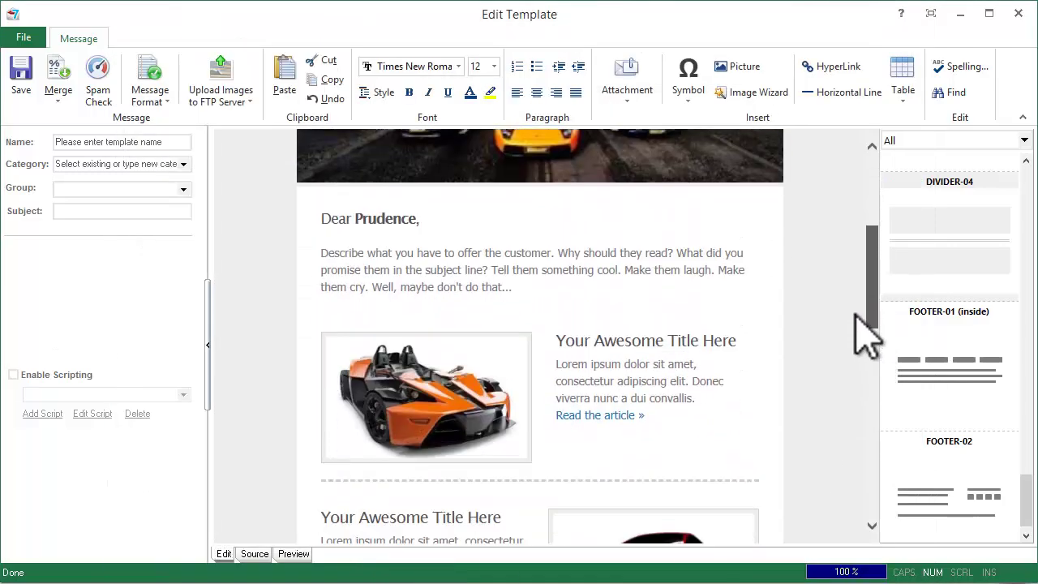
Step: Delete the Dear Prudence greeting block and the MyCompany footer block
{"action": "scroll", "coordinate": [858, 337], "scroll_direction": "up", "scroll_amount": 3}
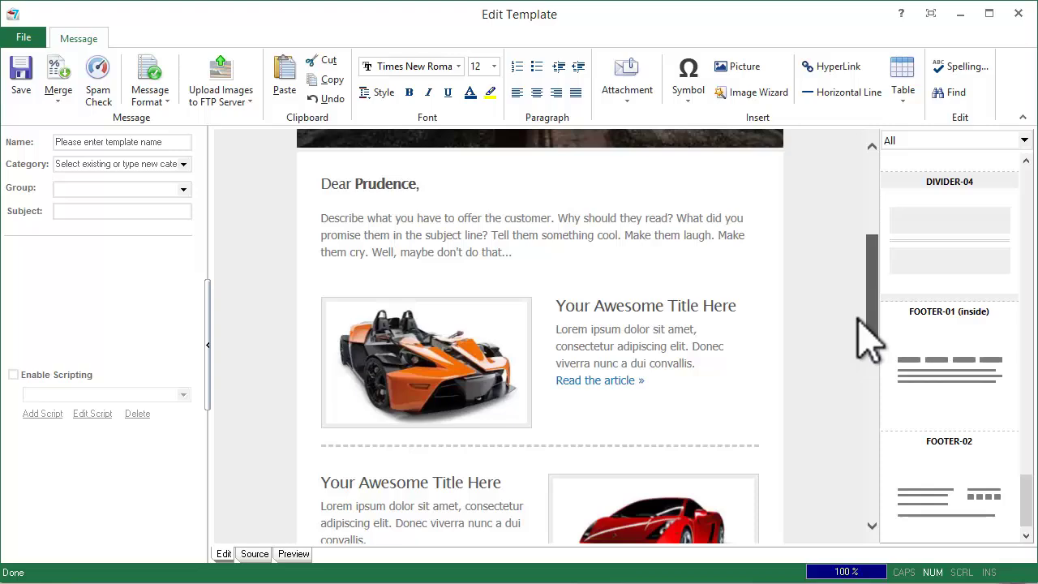
{"action": "mouse_move", "coordinate": [535, 217]}
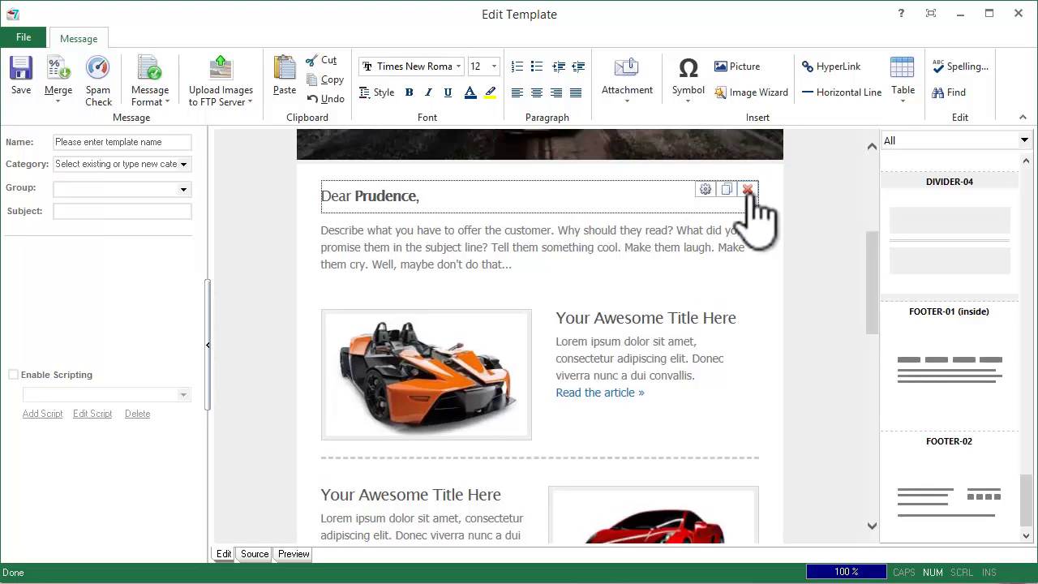
{"action": "left_click", "coordinate": [748, 189]}
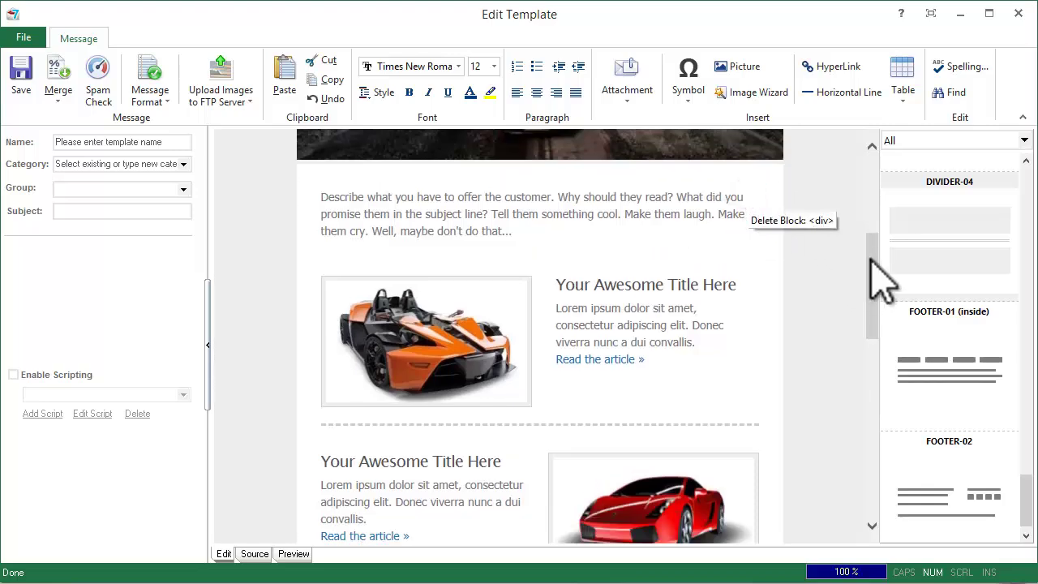
{"action": "left_click_drag", "start_coordinate": [869, 258], "coordinate": [870, 449]}
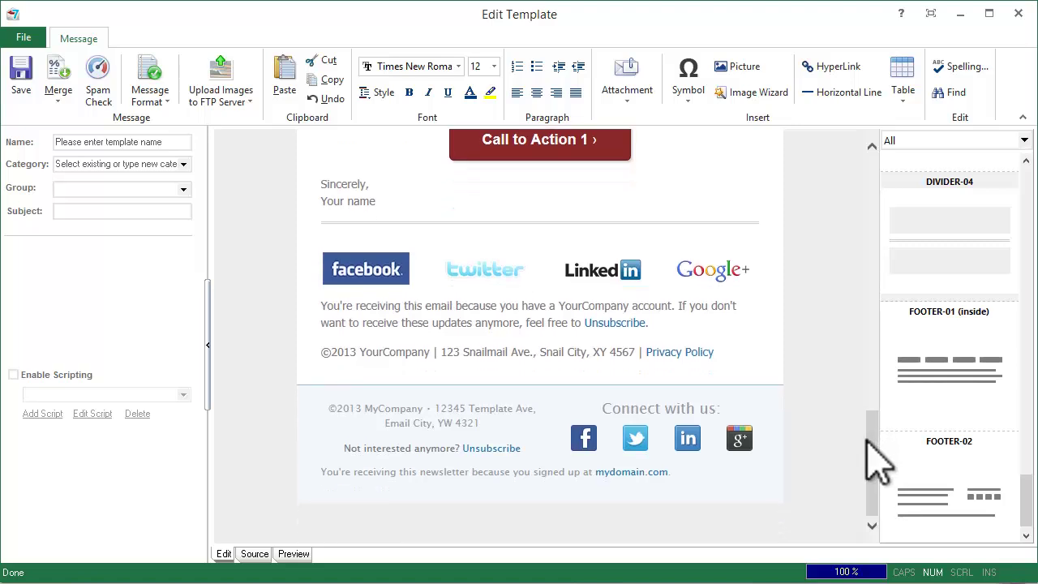
{"action": "left_click", "coordinate": [772, 395]}
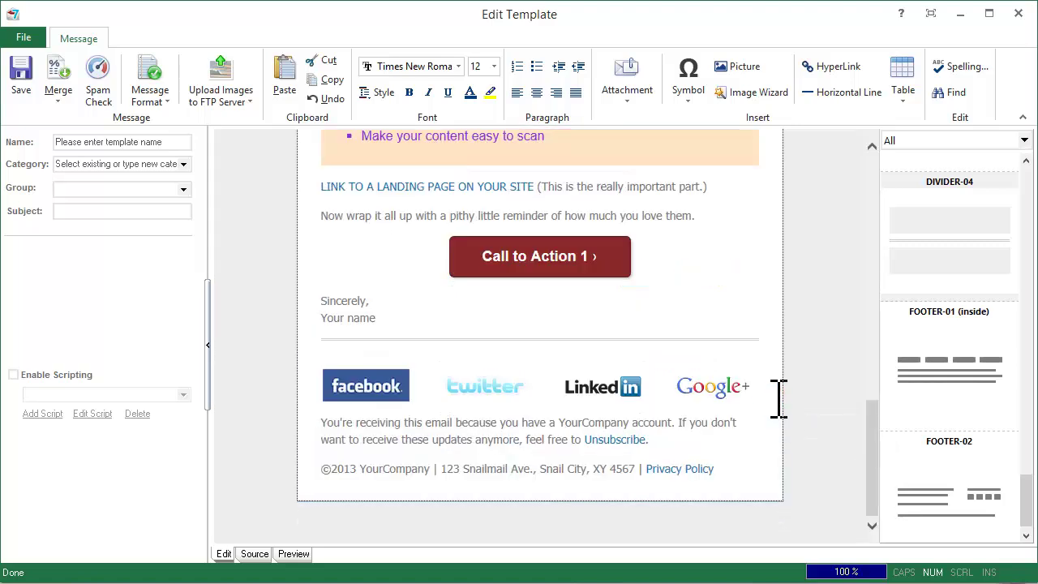
{"action": "left_click_drag", "start_coordinate": [869, 463], "coordinate": [871, 398]}
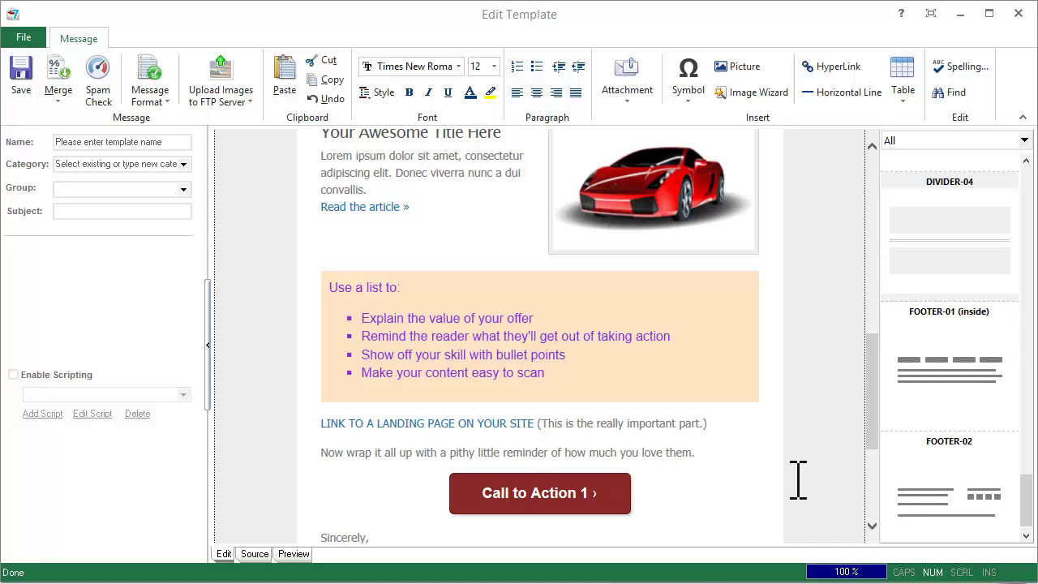
Step: Duplicate the 'Use a list to' list block
{"action": "mouse_move", "coordinate": [539, 336]}
{"action": "left_click", "coordinate": [726, 281]}
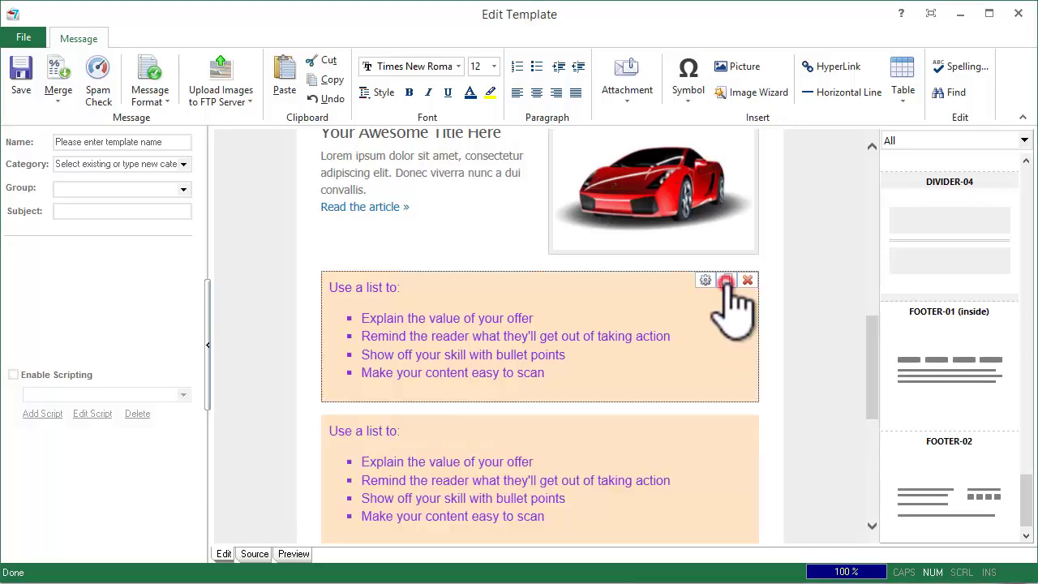
{"action": "mouse_move", "coordinate": [874, 409]}
{"action": "left_mouse_down"}
{"action": "mouse_move", "coordinate": [880, 438]}
{"action": "mouse_move", "coordinate": [873, 423]}
{"action": "left_mouse_up"}
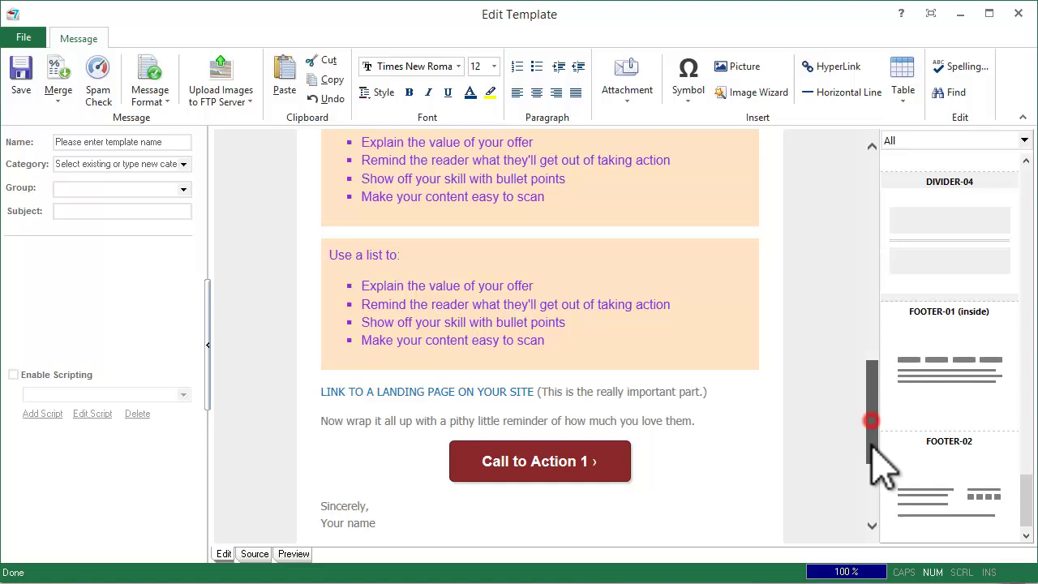
{"action": "left_click_drag", "start_coordinate": [878, 442], "coordinate": [878, 510]}
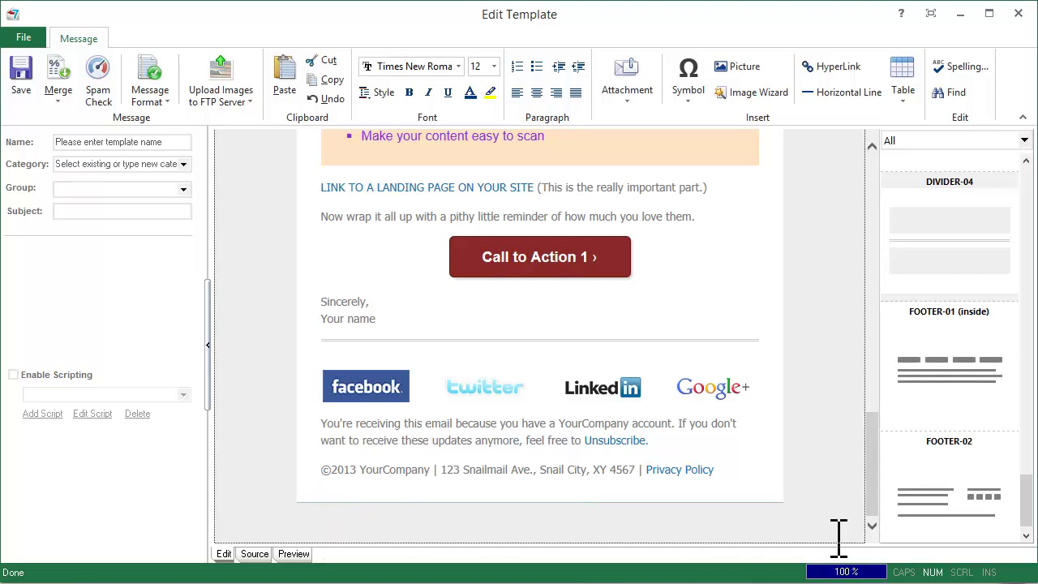
{"action": "left_click_drag", "start_coordinate": [876, 519], "coordinate": [880, 369]}
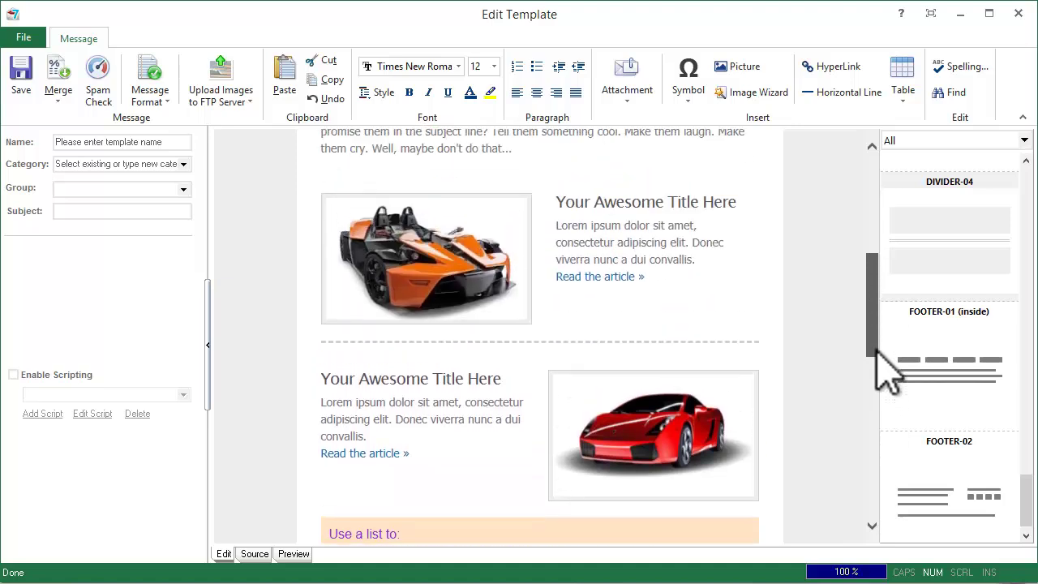
{"action": "scroll", "coordinate": [876, 351], "scroll_direction": "up", "scroll_amount": 1}
{"action": "scroll", "coordinate": [876, 350], "scroll_direction": "up", "scroll_amount": 1}
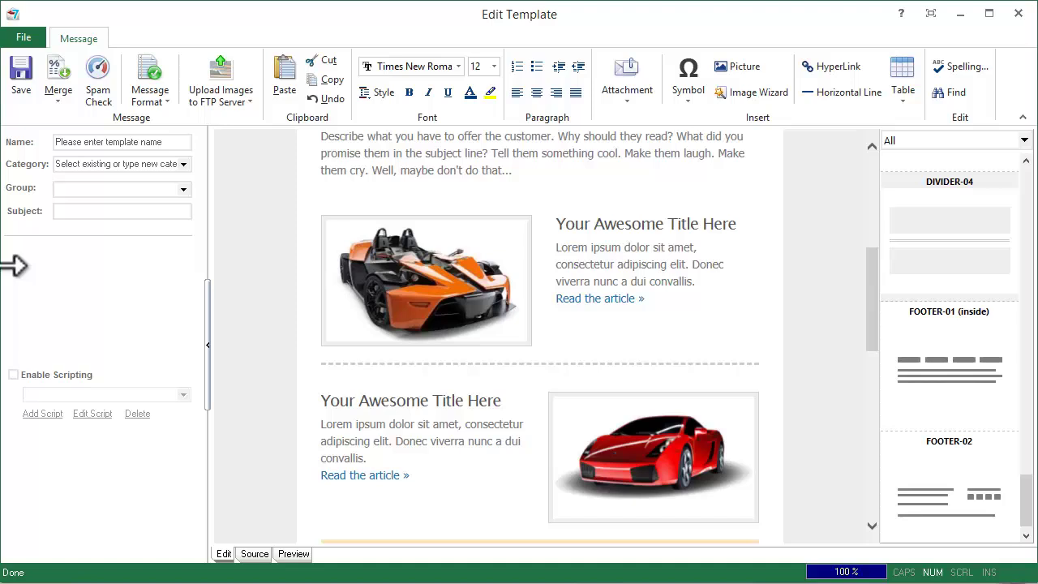
Step: Name the template 'Cars' with subject 'Cars' and save it
{"action": "left_click", "coordinate": [63, 141]}
{"action": "type", "text": "s"}
{"action": "left_click", "coordinate": [71, 211]}
{"action": "type", "text": "Cars"}
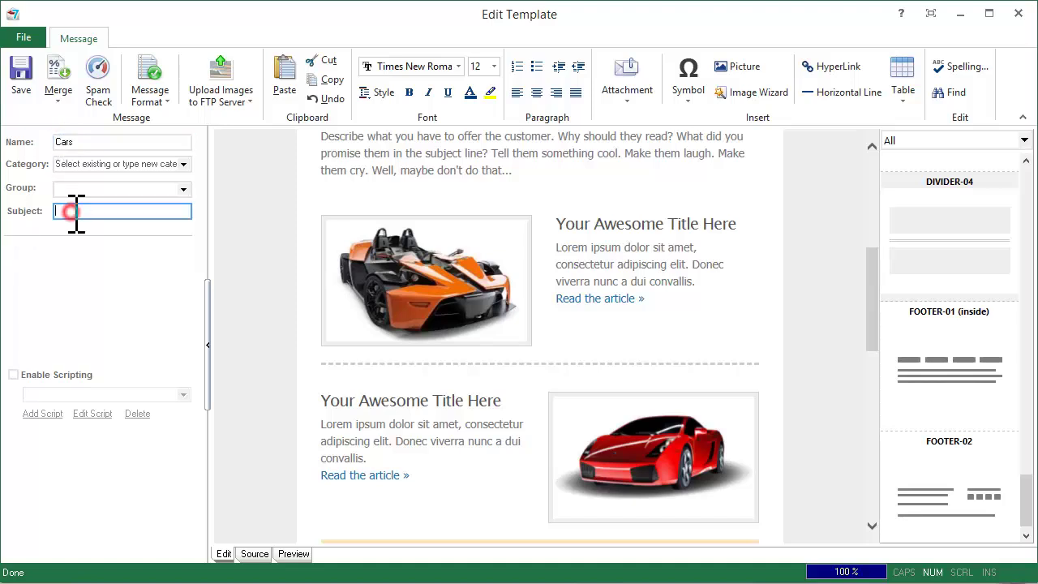
{"action": "left_click", "coordinate": [25, 97]}
Step: Resize the editor window, then close it to return to the templates list
{"action": "left_click_drag", "start_coordinate": [1037, 527], "coordinate": [654, 510]}
{"action": "mouse_move", "coordinate": [505, 313]}
{"action": "left_mouse_down"}
{"action": "mouse_move", "coordinate": [506, 332]}
{"action": "mouse_move", "coordinate": [658, 377]}
{"action": "mouse_move", "coordinate": [1021, 407]}
{"action": "left_mouse_up"}
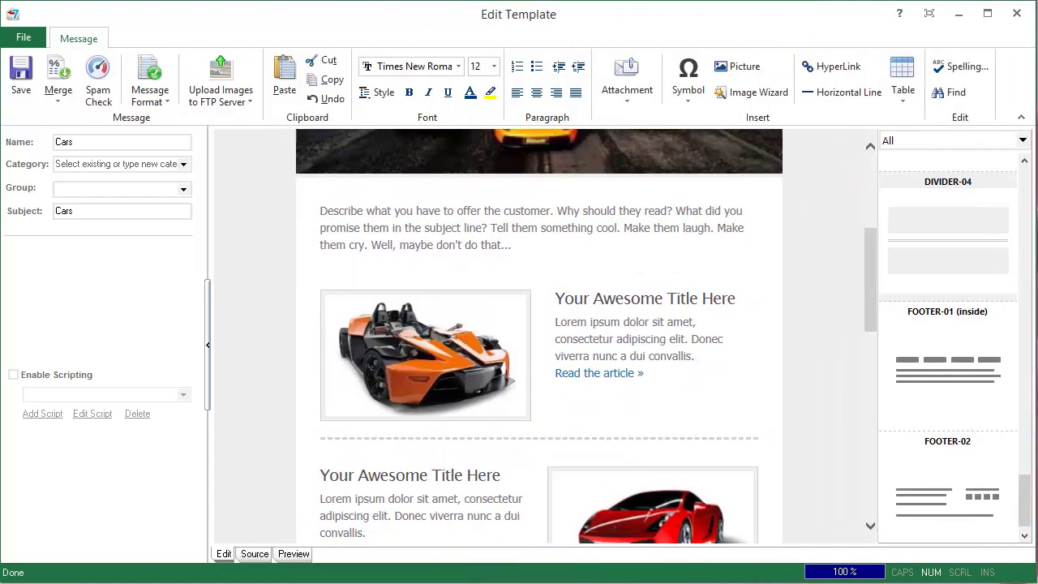
{"action": "left_click_drag", "start_coordinate": [867, 346], "coordinate": [874, 371]}
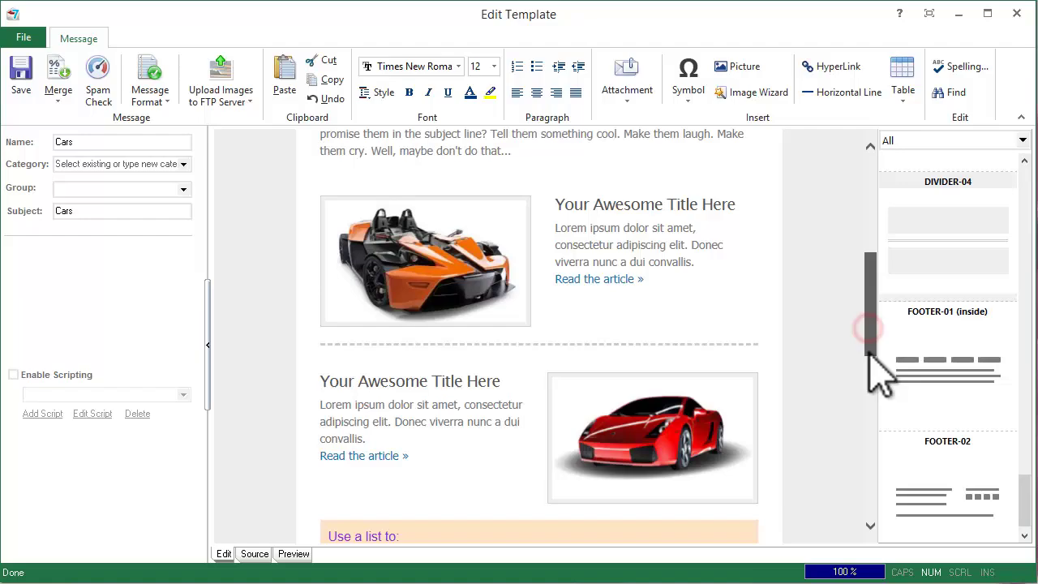
{"action": "left_click", "coordinate": [1016, 14]}
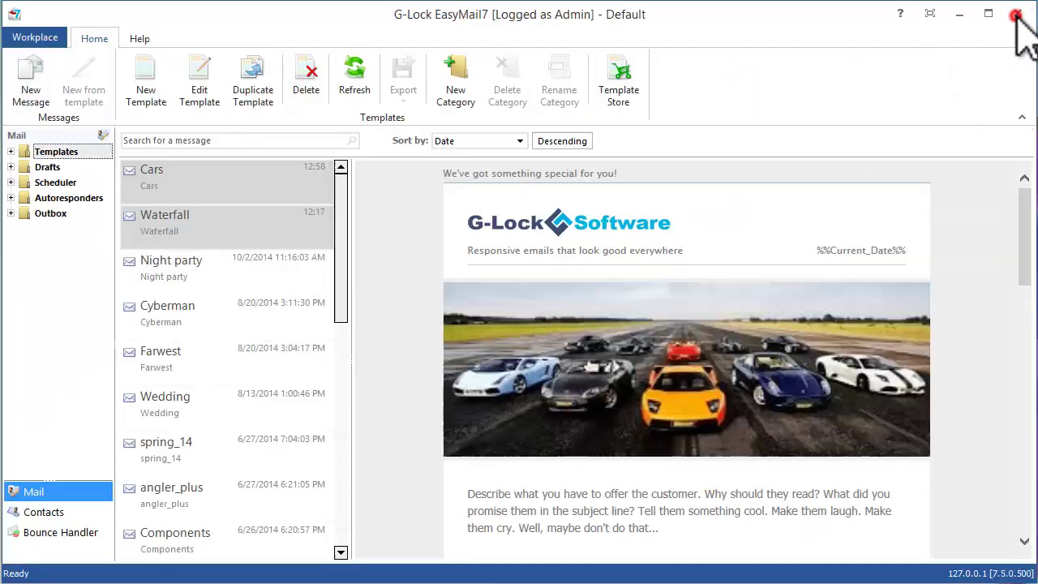